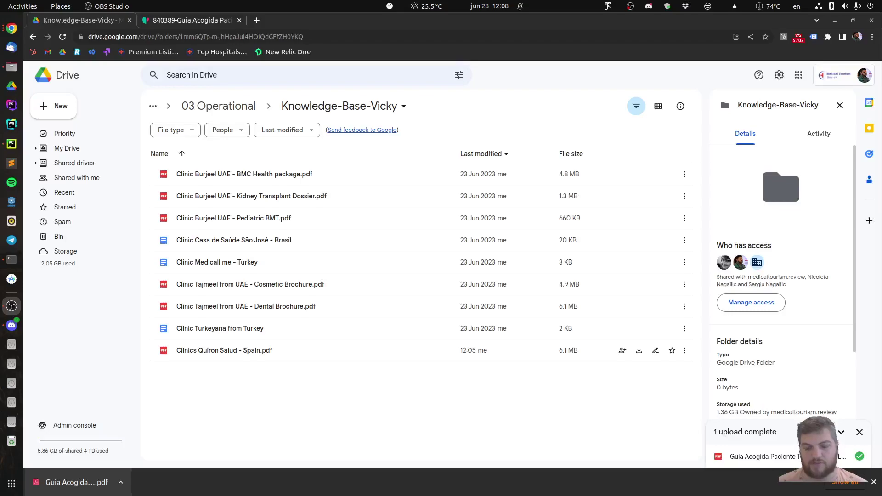
# Step: Look at the Hospital Quirónsalud Torrevieja patient welcome guide PDF and return to the Knowledge-Base-Vicky folder in Drive
pyautogui.click(197, 20)
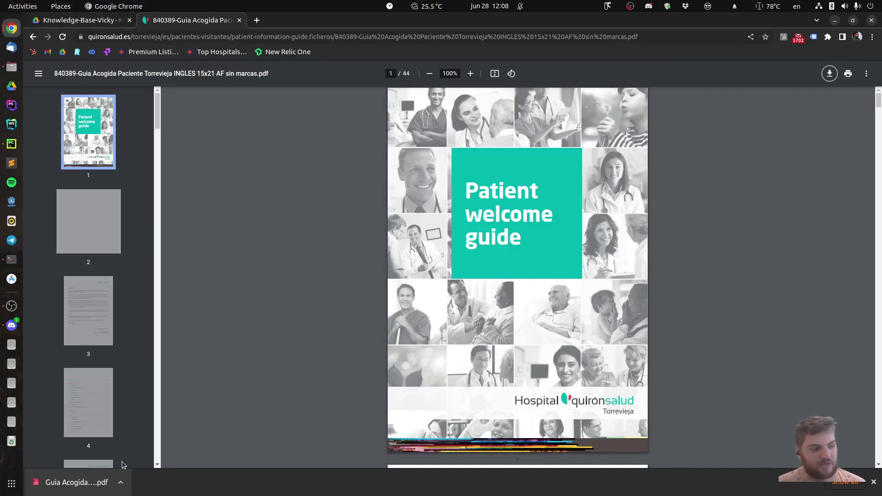
pyautogui.click(81, 20)
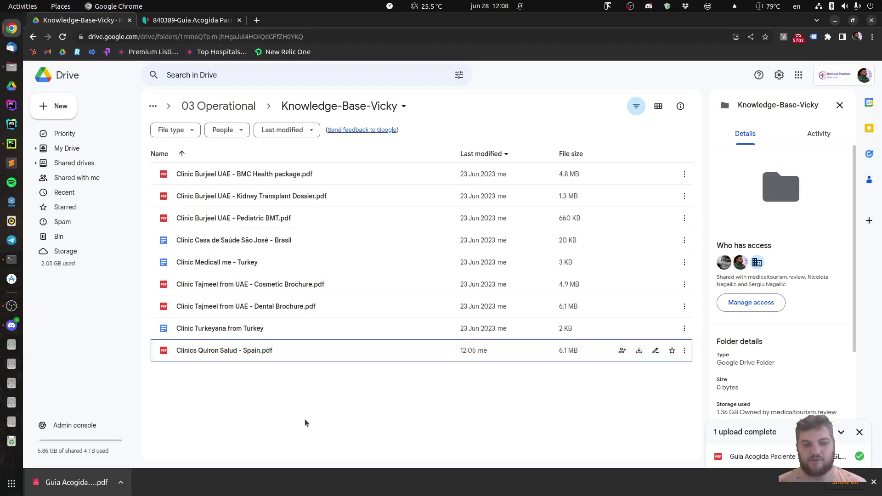
pyautogui.click(377, 437)
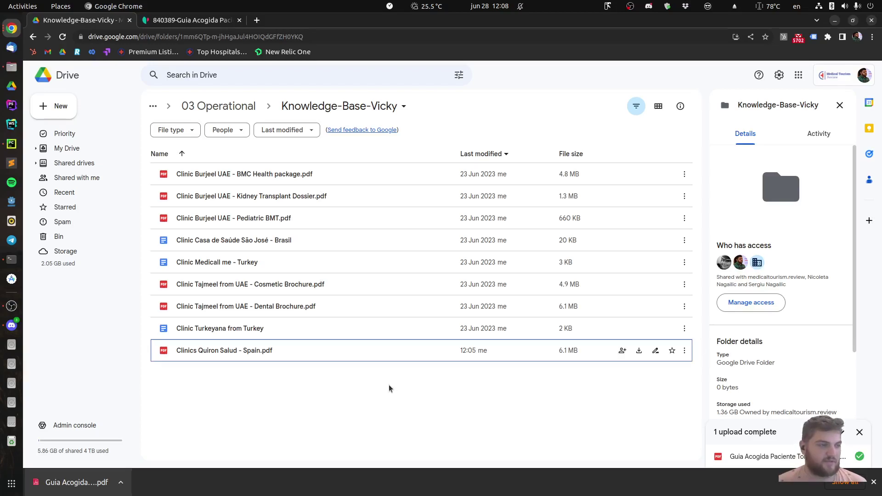
# Step: Switch to Discord, send Vicuna the copied message "hey, can you update the database?" in the demo channel, and check its run log in Terminal
pyautogui.hotkey('alt', 'Tab')
pyautogui.hotkey('alt', 'Tab')
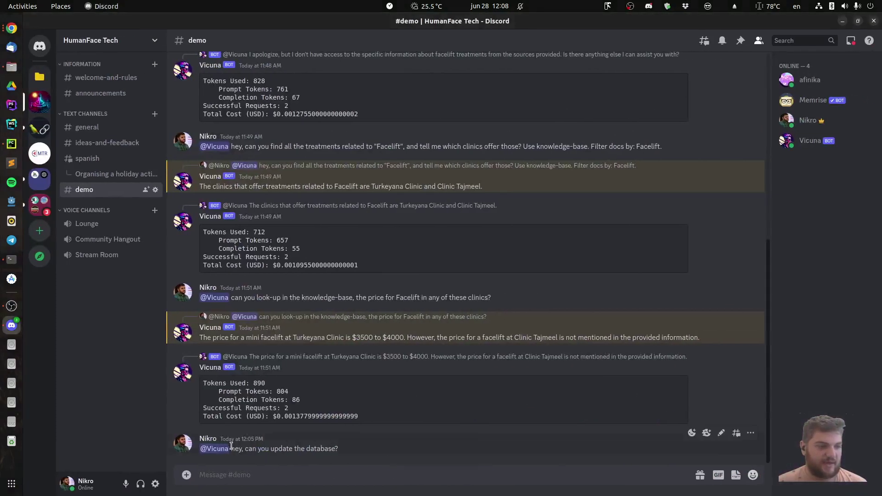
pyautogui.moveTo(230, 449); pyautogui.dragTo(340, 449)
pyautogui.hotkey('ctrl', 'c')
pyautogui.click(345, 473)
pyautogui.write('@')
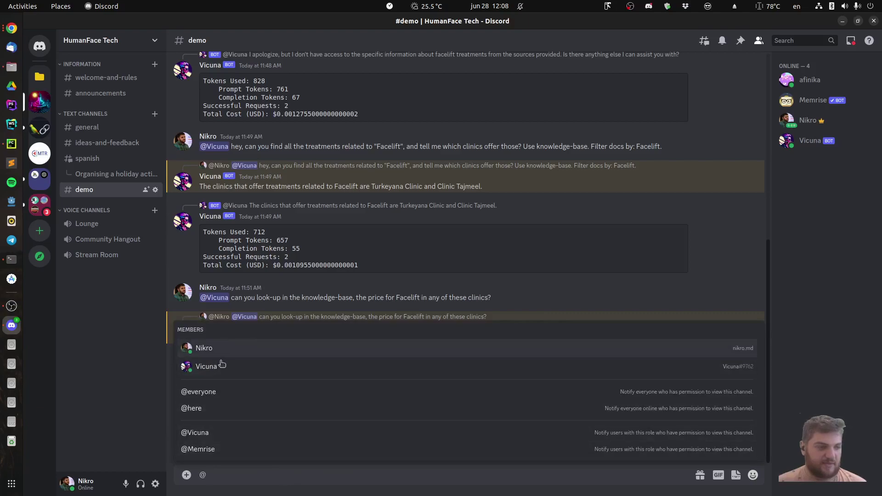
pyautogui.click(220, 365)
pyautogui.hotkey('ctrl', 'v')
pyautogui.press('Return')
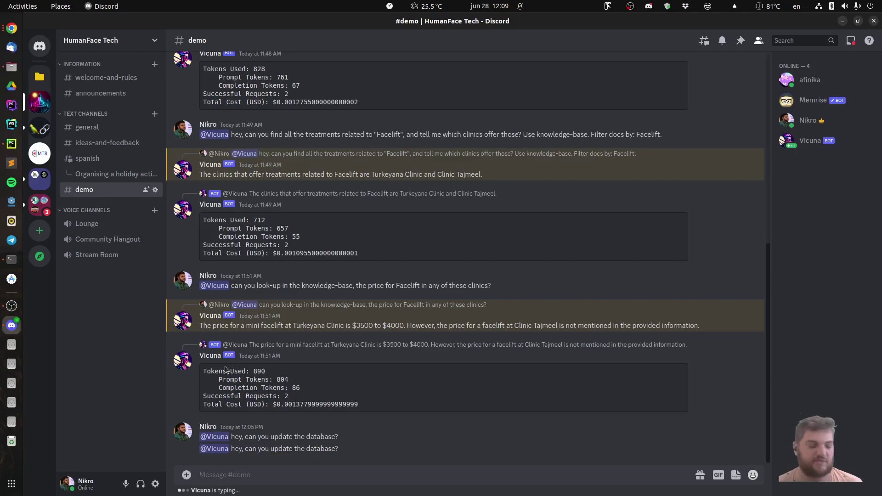
pyautogui.hotkey('alt', 'Tab')
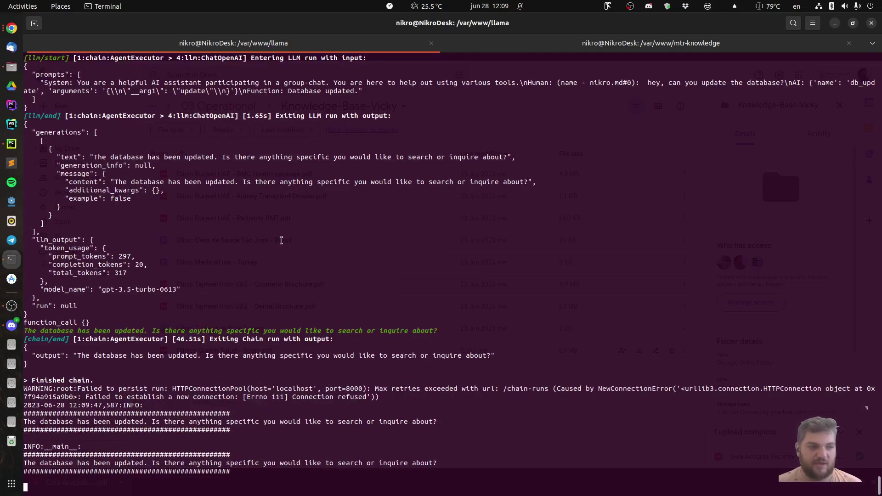
# Step: In Discord, ask Vicuna "can you tell me some information about Quiron Salud? use the knowledge-base." and check the run log in Terminal
pyautogui.hotkey('alt', 'Tab')
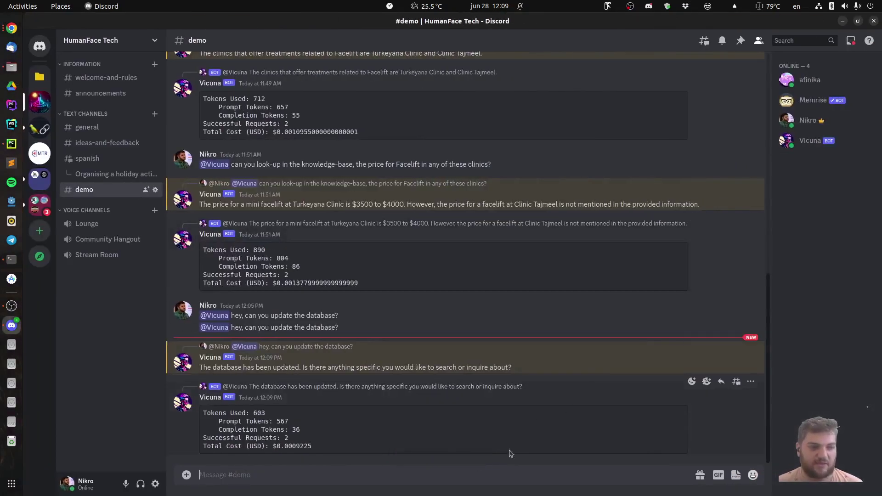
pyautogui.write('@')
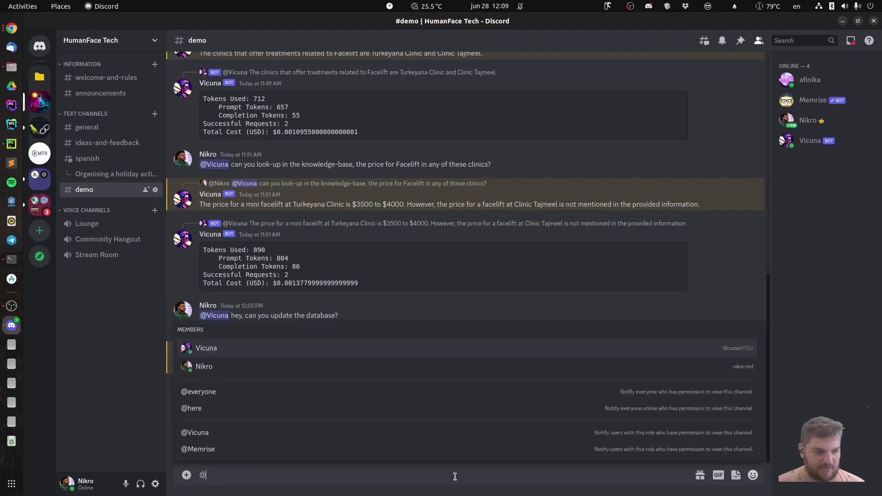
pyautogui.press('Return')
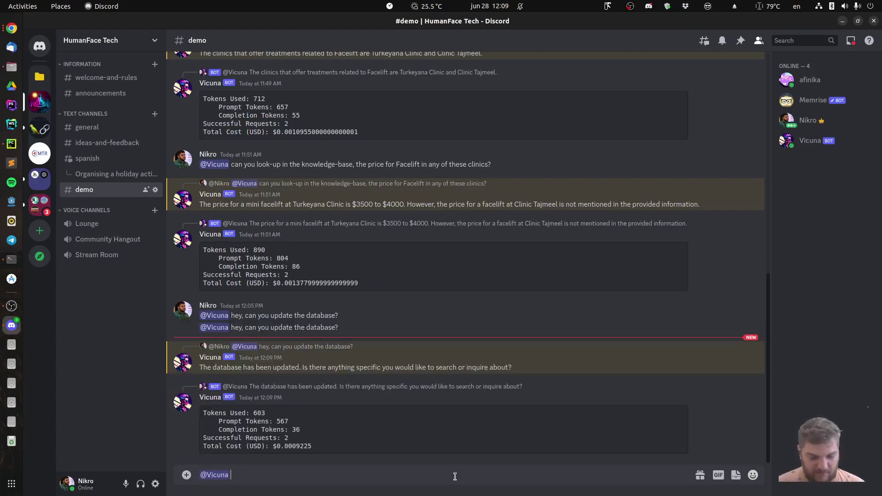
pyautogui.write('can you tell ')
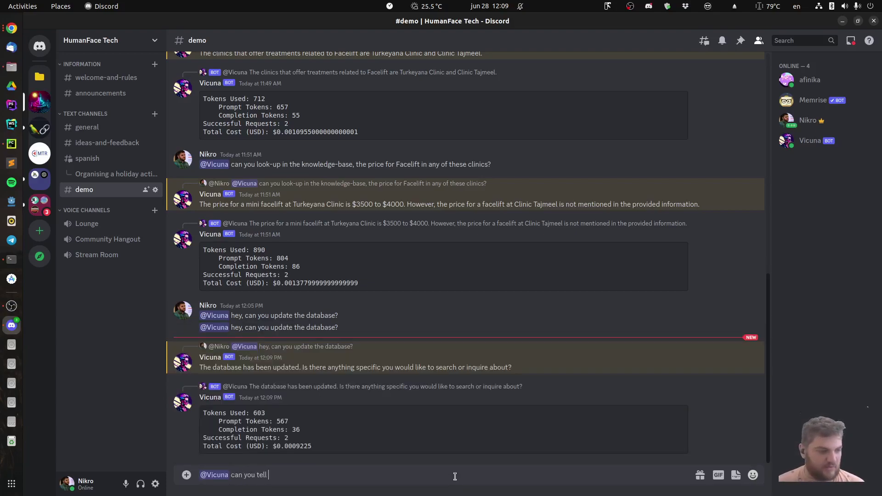
pyautogui.write('me s')
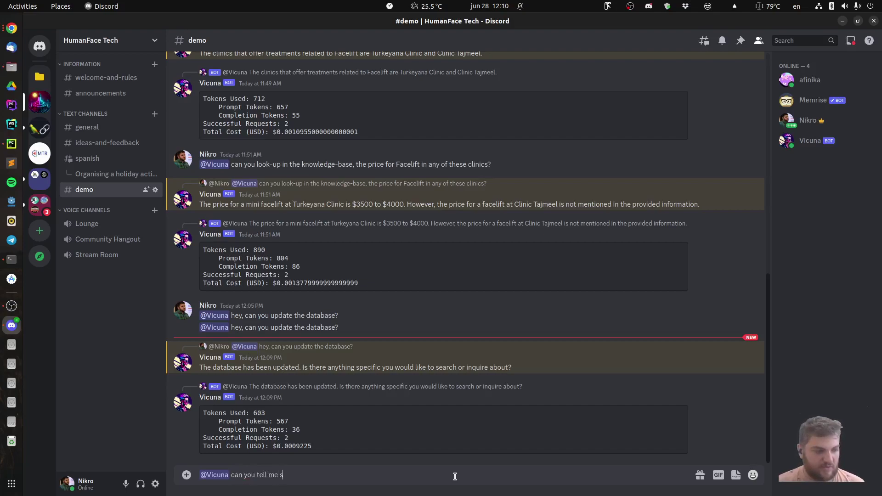
pyautogui.write('ome information about')
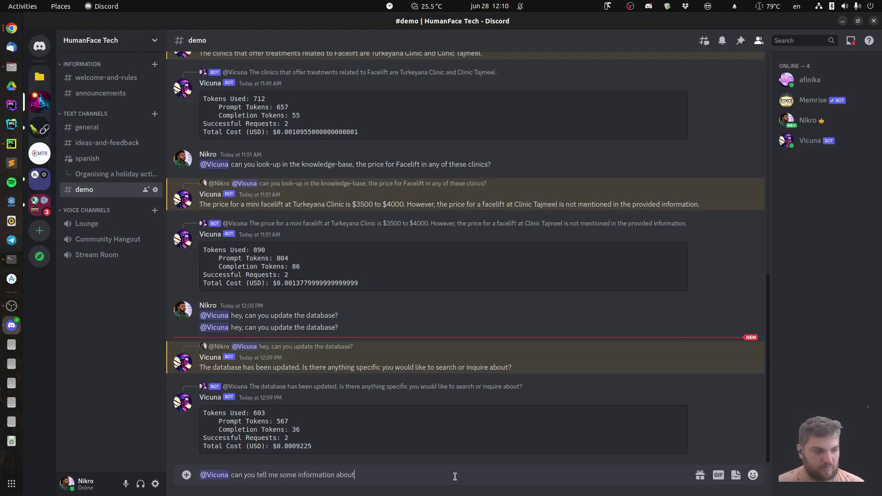
pyautogui.write(' Quiron Sal')
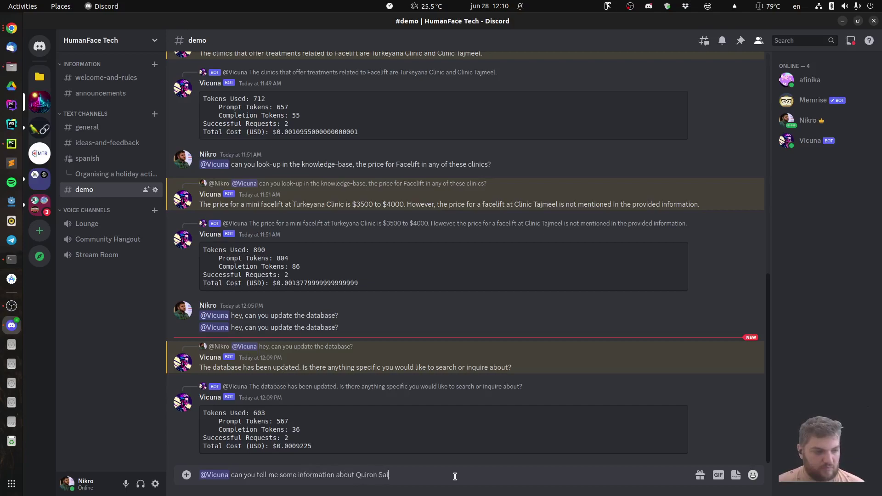
pyautogui.write('ud? use t')
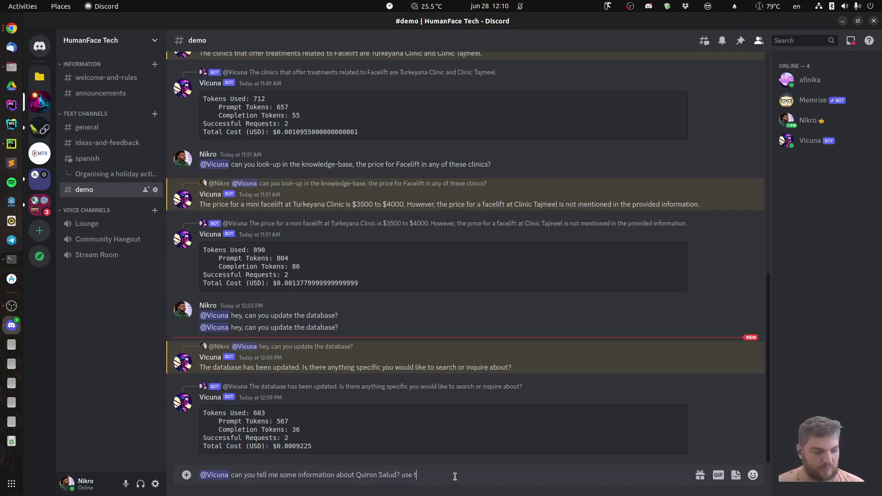
pyautogui.write('he knowledge-base')
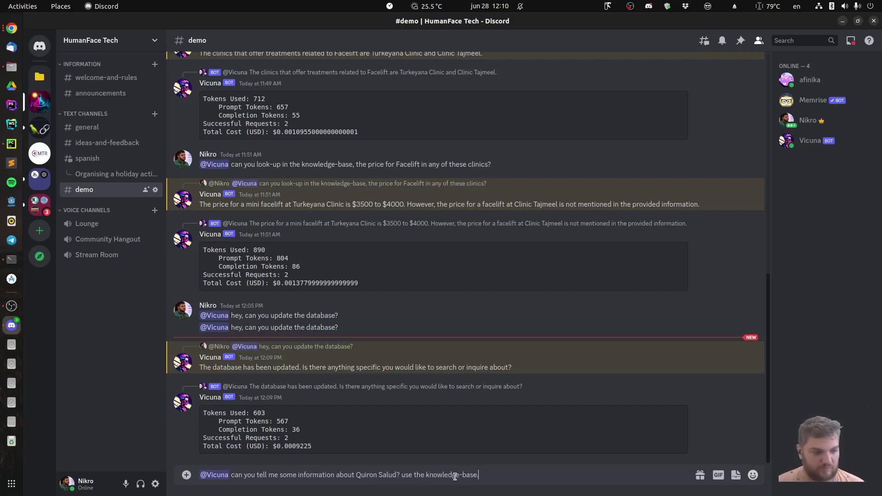
pyautogui.write('.')
pyautogui.press('Return')
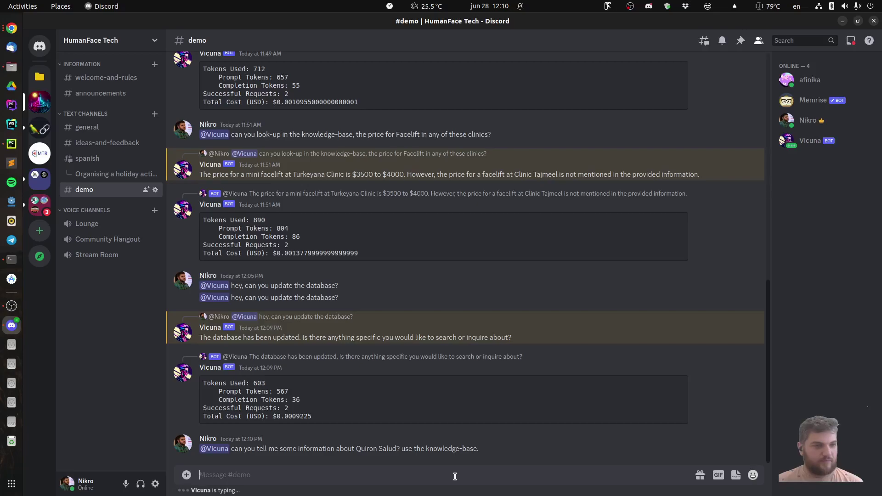
pyautogui.hotkey('alt', 'Tab')
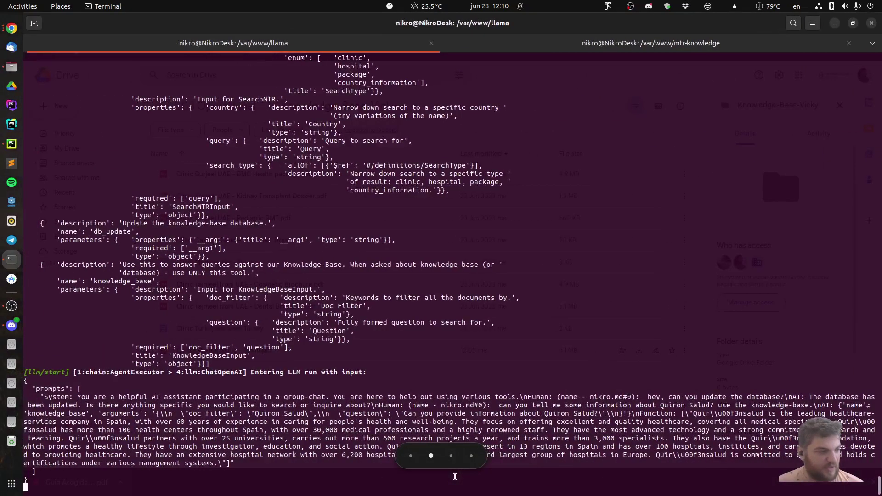
# Step: Return to Discord and ask Vicuna "can you tell me what medical services it offers? Keep using the knowledge-base."
pyautogui.hotkey('alt', 'Tab')
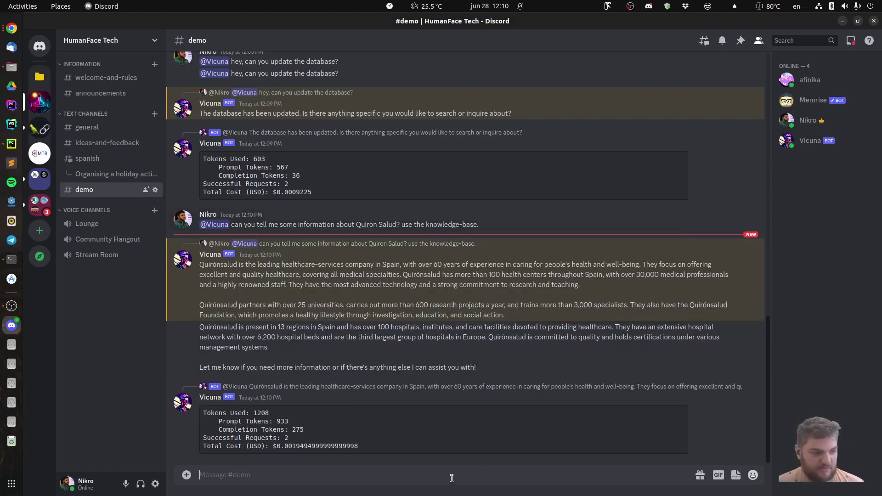
pyautogui.write('@')
pyautogui.press('Return')
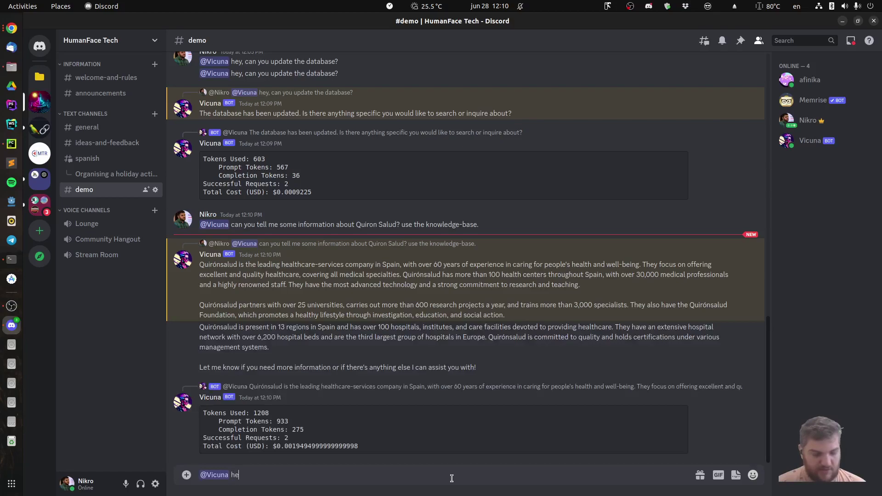
pyautogui.write('can you tell me wo')
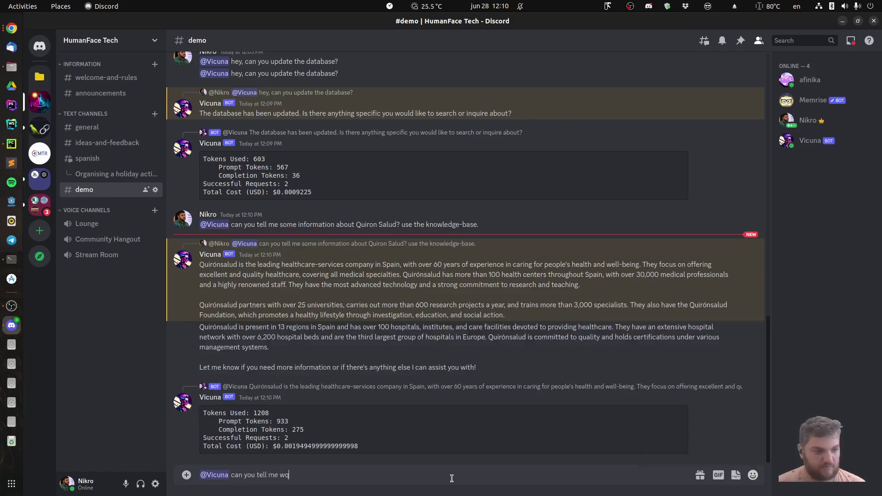
pyautogui.press('BackSpace')
pyautogui.write('hat ')
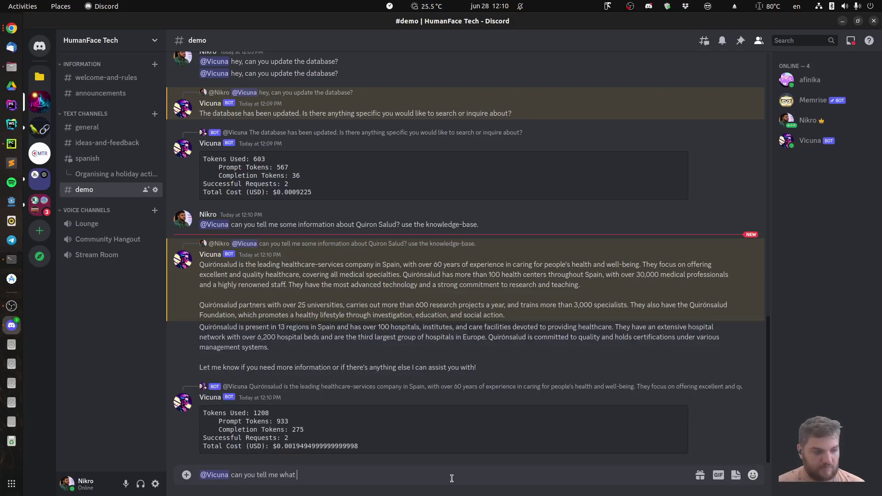
pyautogui.write('medical services it ')
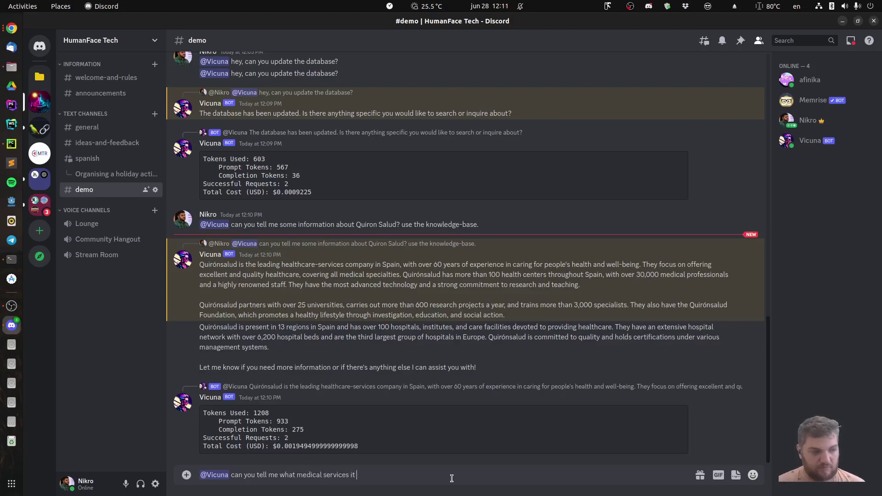
pyautogui.write('offers? Keep us')
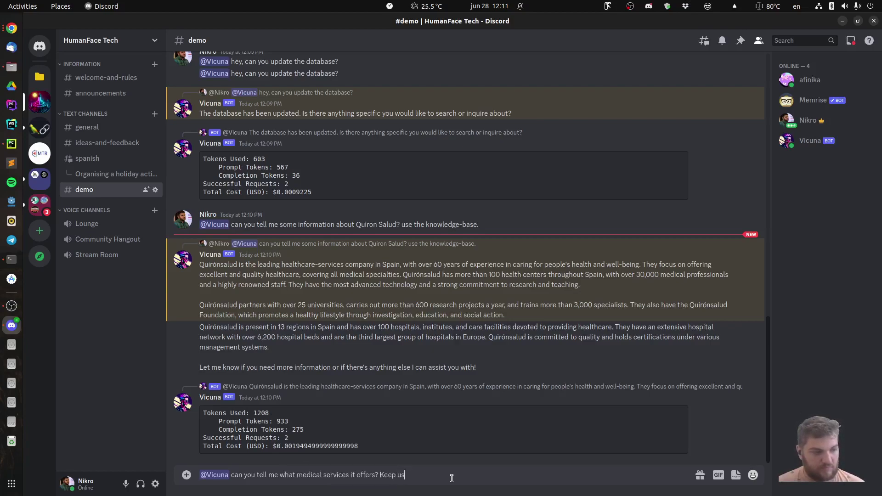
pyautogui.write('ing the knowled')
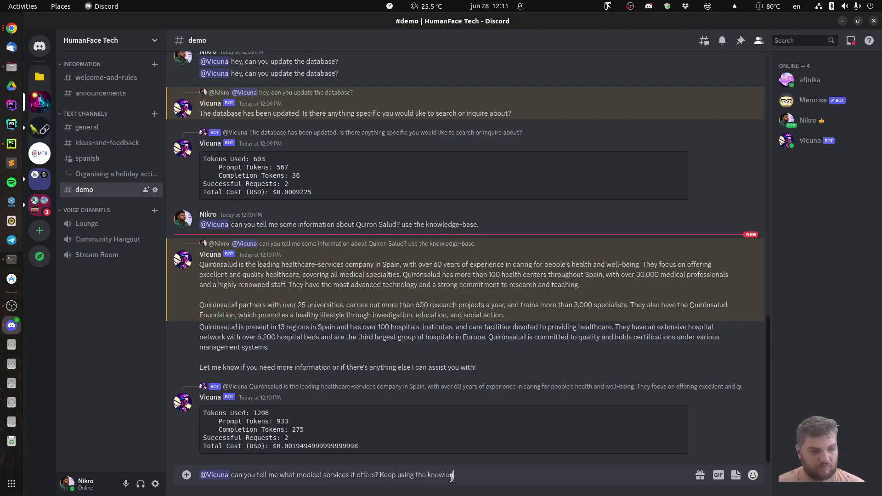
pyautogui.write('ge-base.')
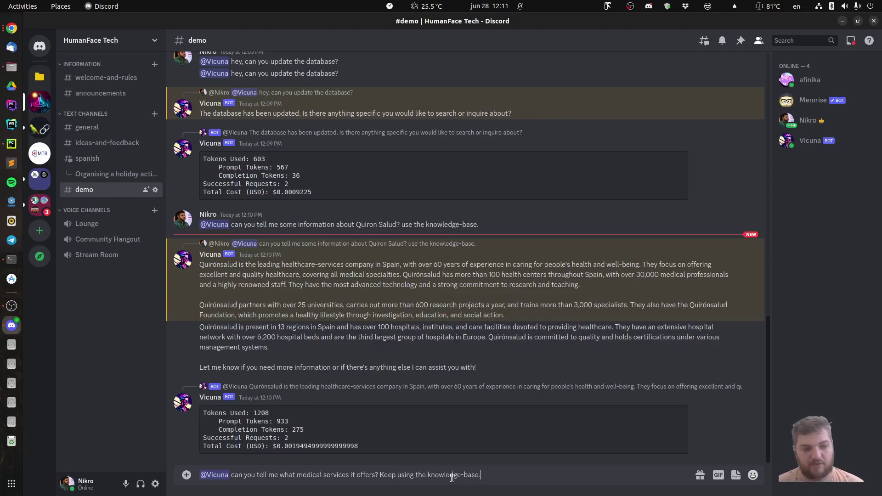
pyautogui.press('Return')
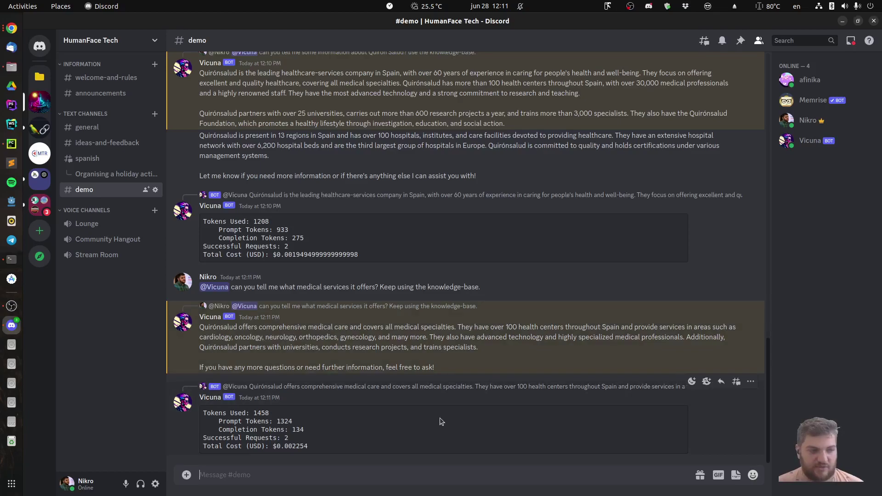
# Step: Switch to Terminal and examine the knowledge_base tool call and its output for the medical services question
pyautogui.hotkey('alt', 'Tab')
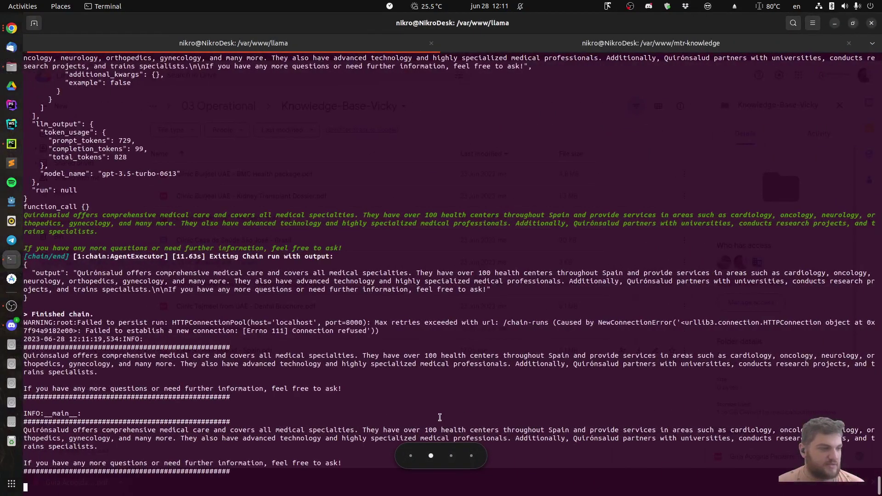
pyautogui.scroll(10, 262, 361)
pyautogui.scroll(20, 261, 361)
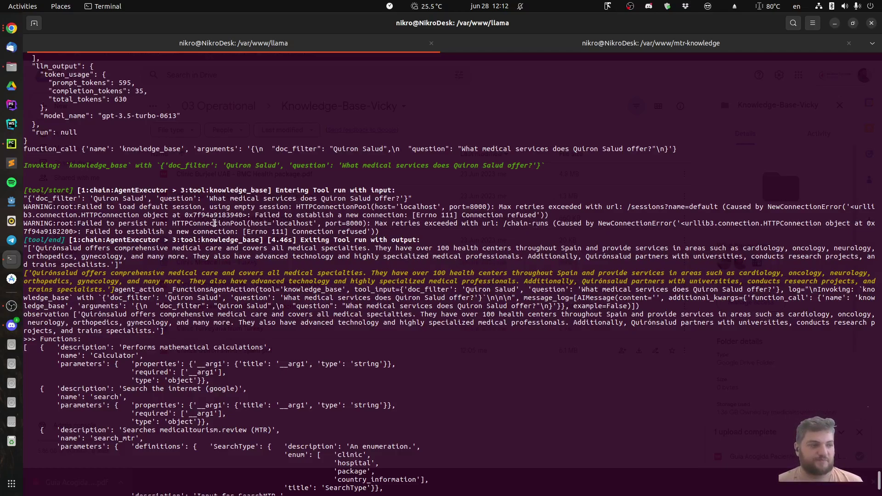
pyautogui.scroll(-2, 243, 234)
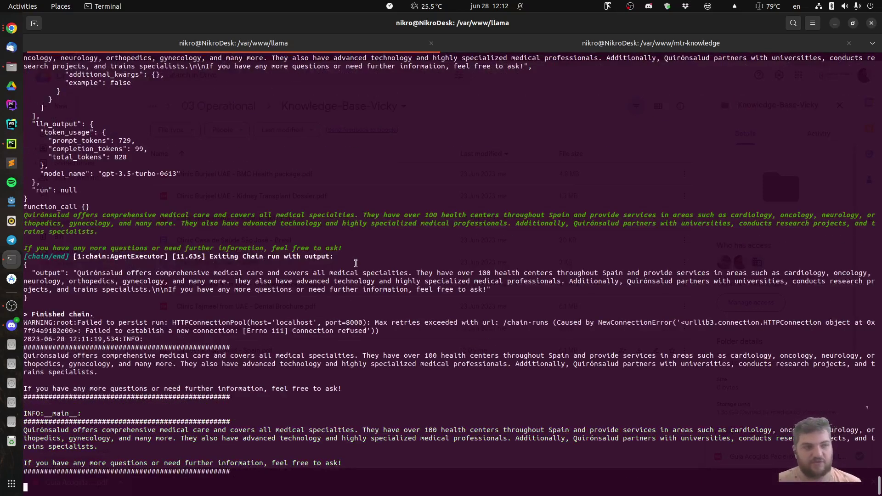
# Step: Review the Discord conversation, the Knowledge-Base-Vicky folder in Drive and the Terminal log again, finishing in Discord
pyautogui.hotkey('alt', 'Tab')
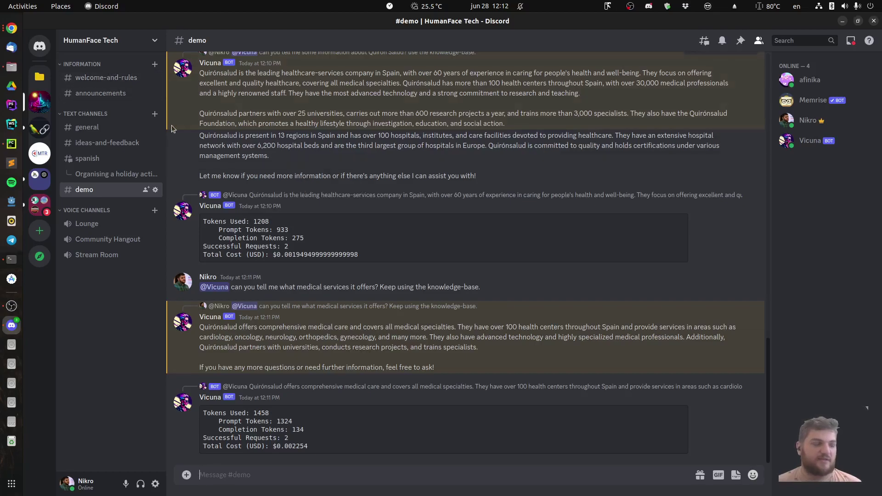
pyautogui.hotkey('alt', 'Tab')
pyautogui.hotkey('alt', 'Tab')
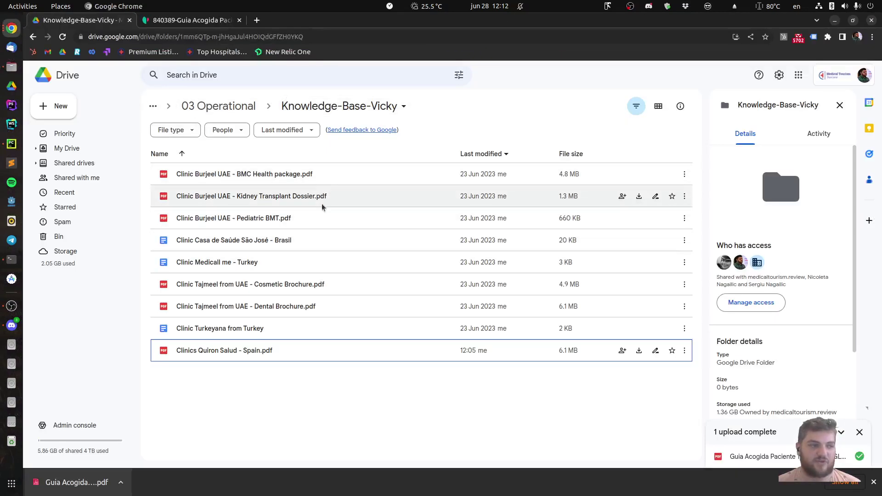
pyautogui.hotkey('alt', 'Tab')
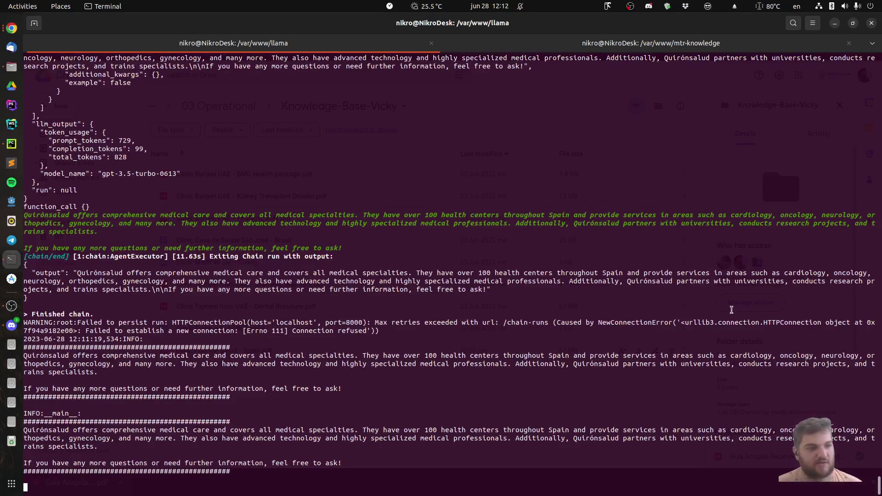
pyautogui.press('super+Page_Down')
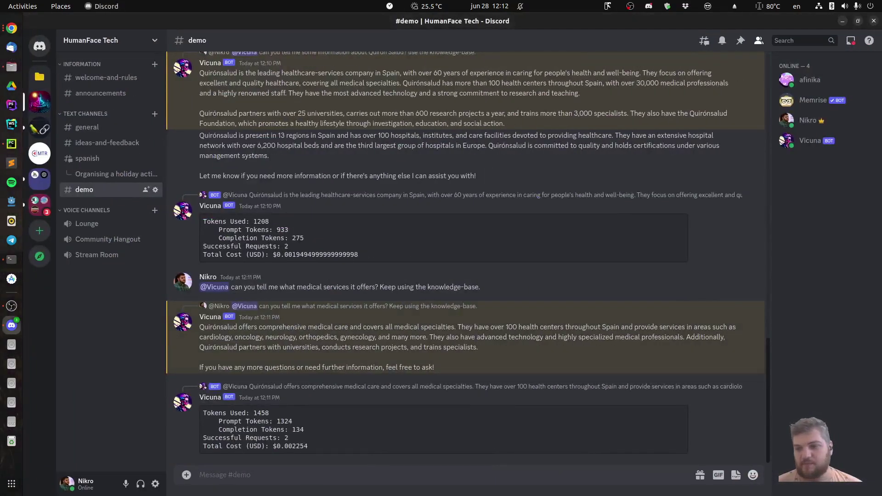